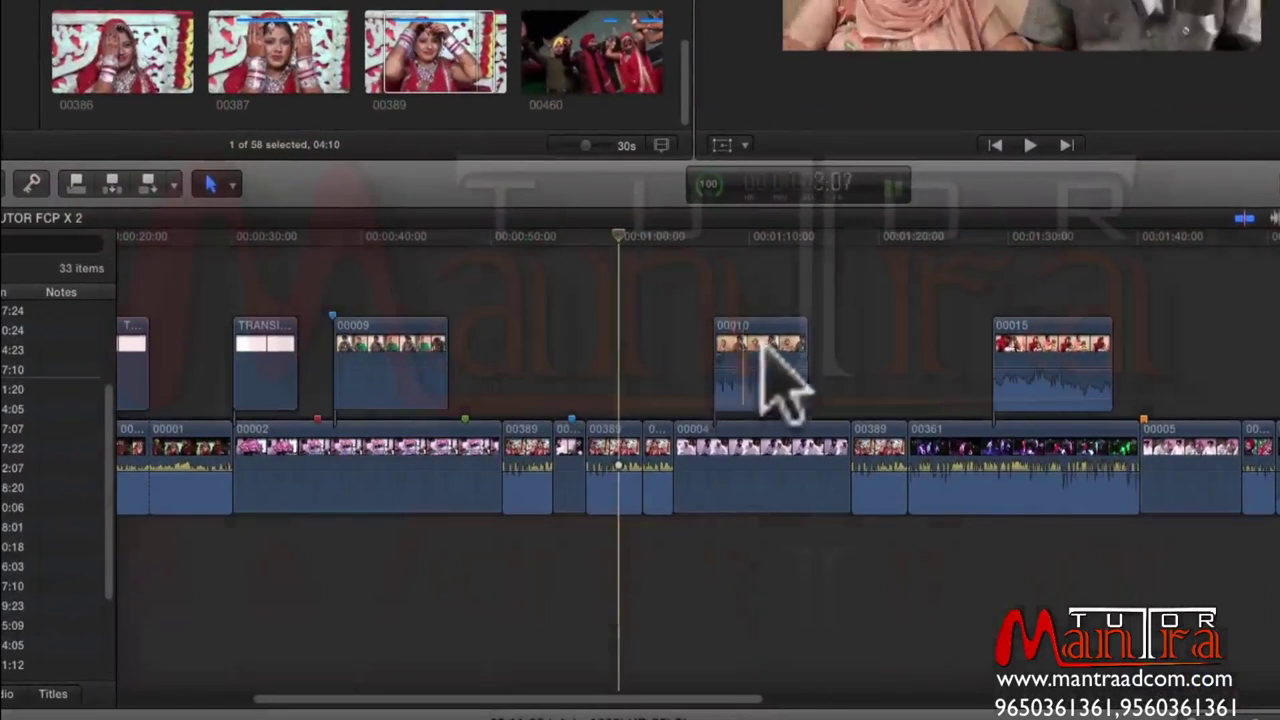
Slide connected clip 00010 left, then right, dropping it over clip 00004
left_click_drag(770, 350, 735, 352)
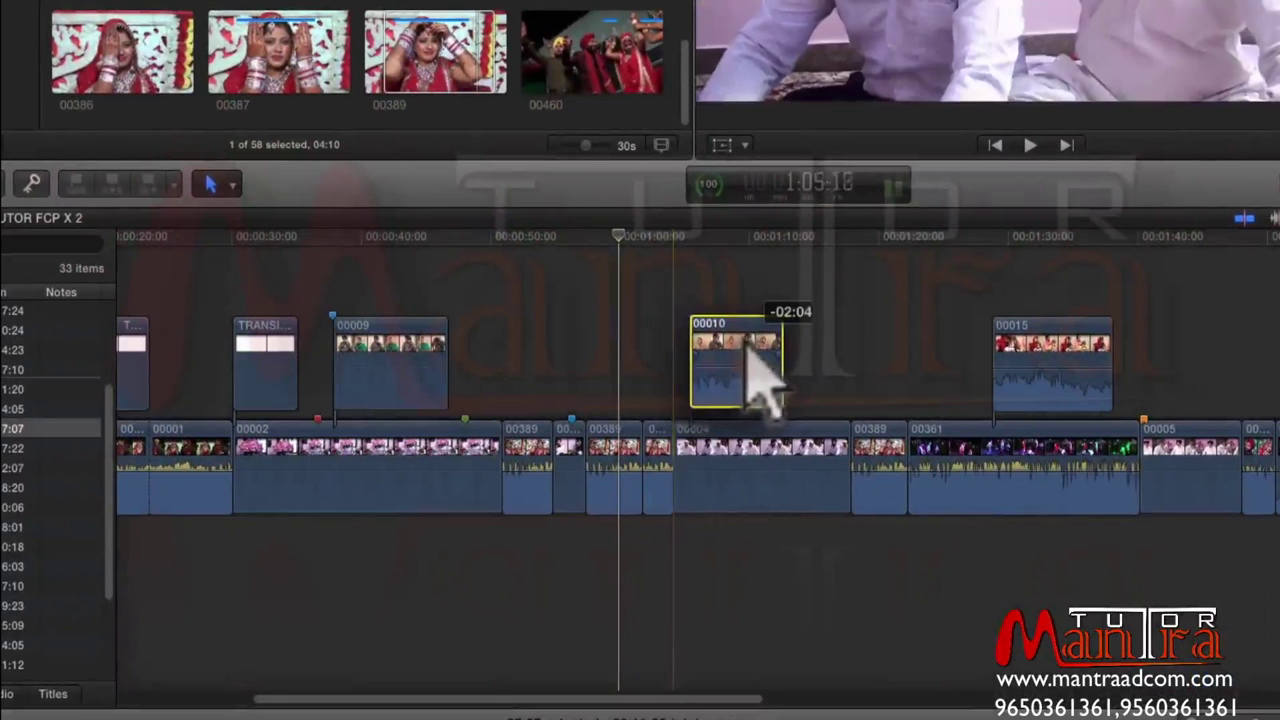
left_click_drag(735, 352, 806, 345)
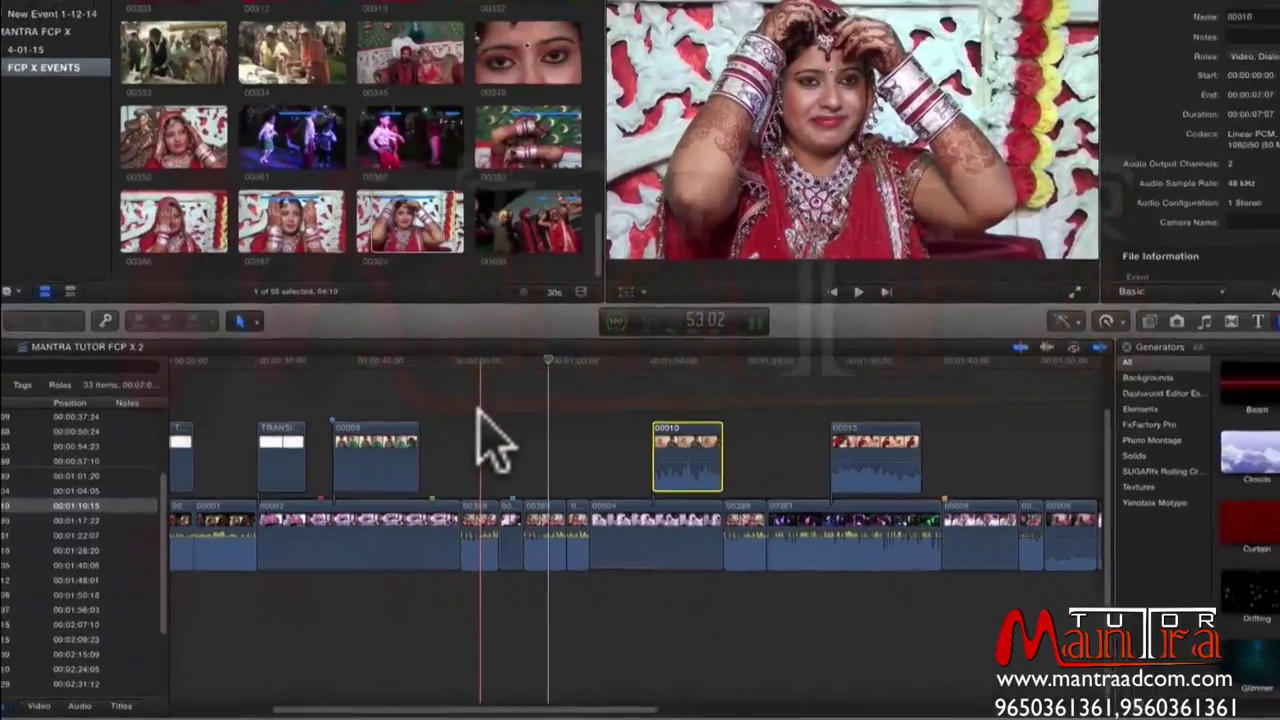
Deselect the timeline clip and mark a 04:11 range on browser clip 00349, the bride's eyes
left_click(459, 432)
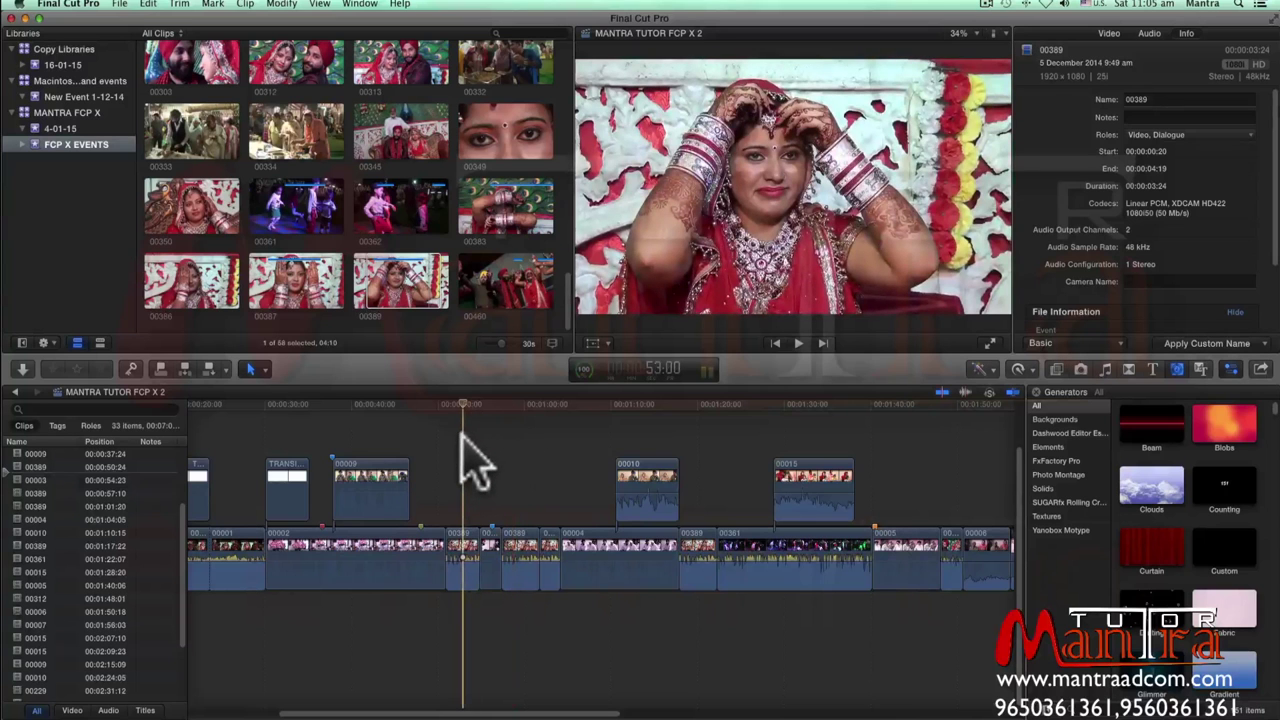
left_click_drag(467, 140, 497, 145)
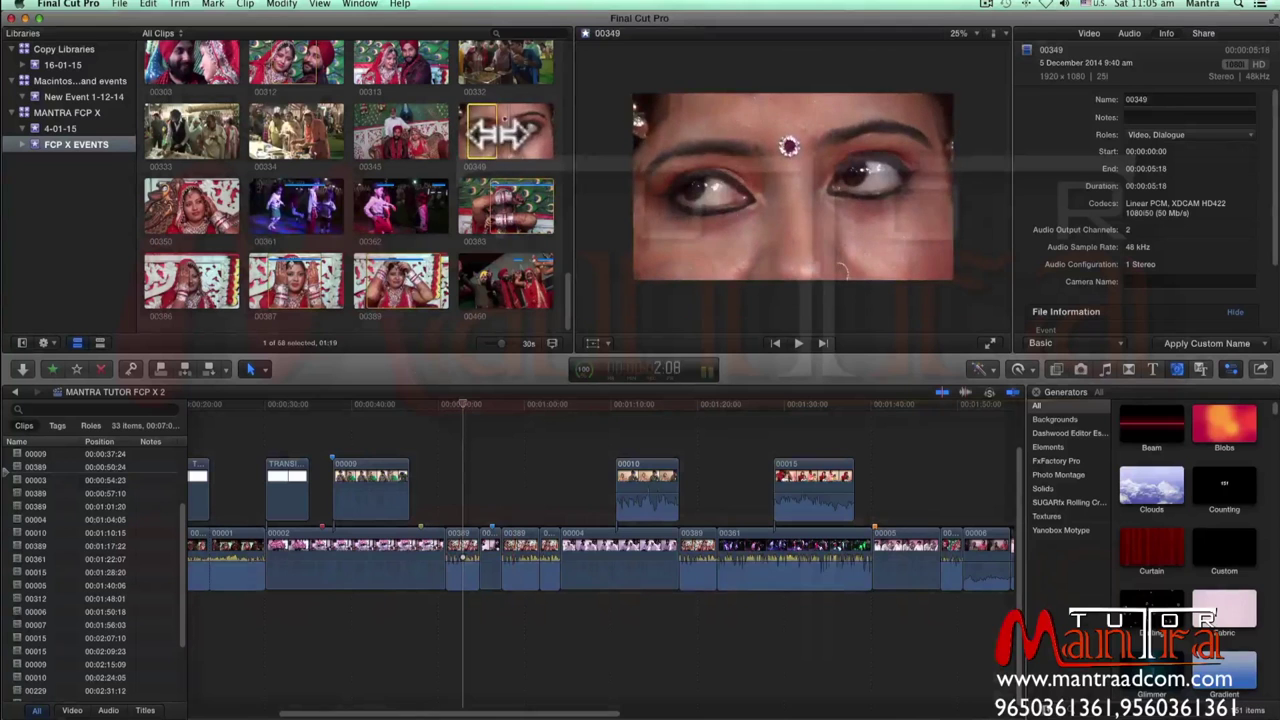
left_click_drag(505, 133, 540, 133)
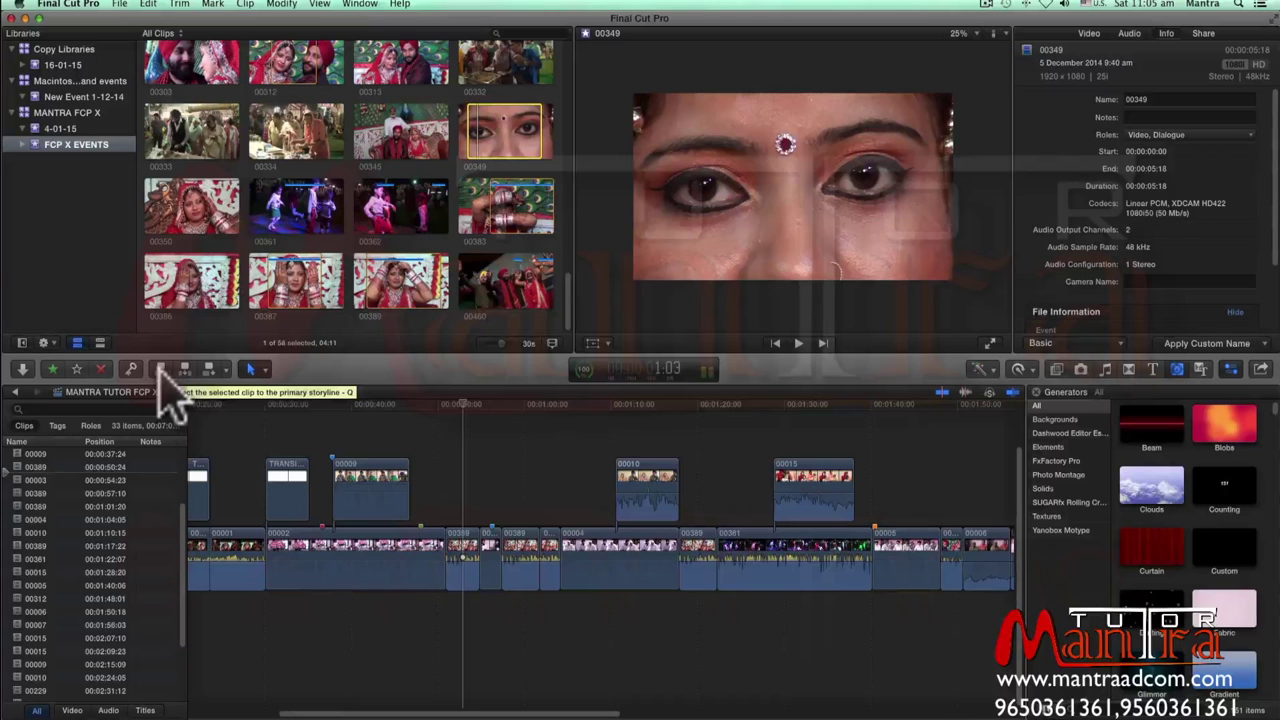
Connect clip 00349 above the storyline at 00:00:52:22, between connected clips 00009 and 00010
left_click(482, 533)
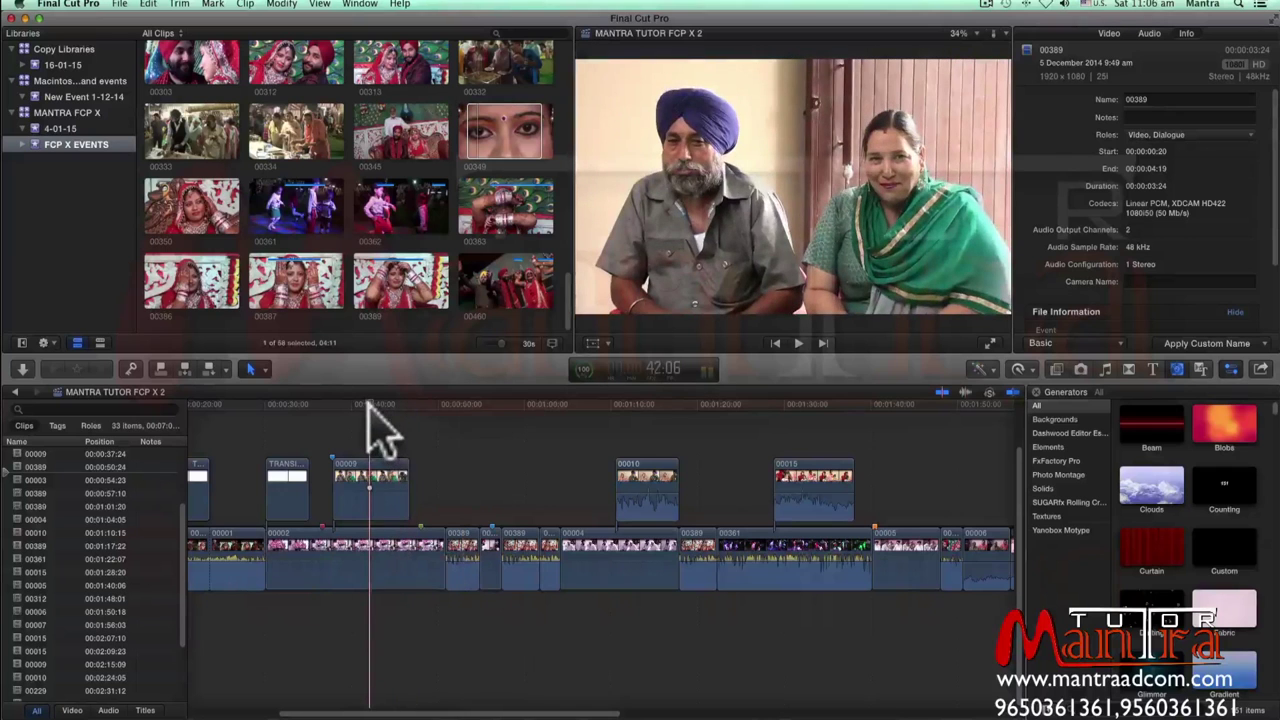
left_click(371, 471)
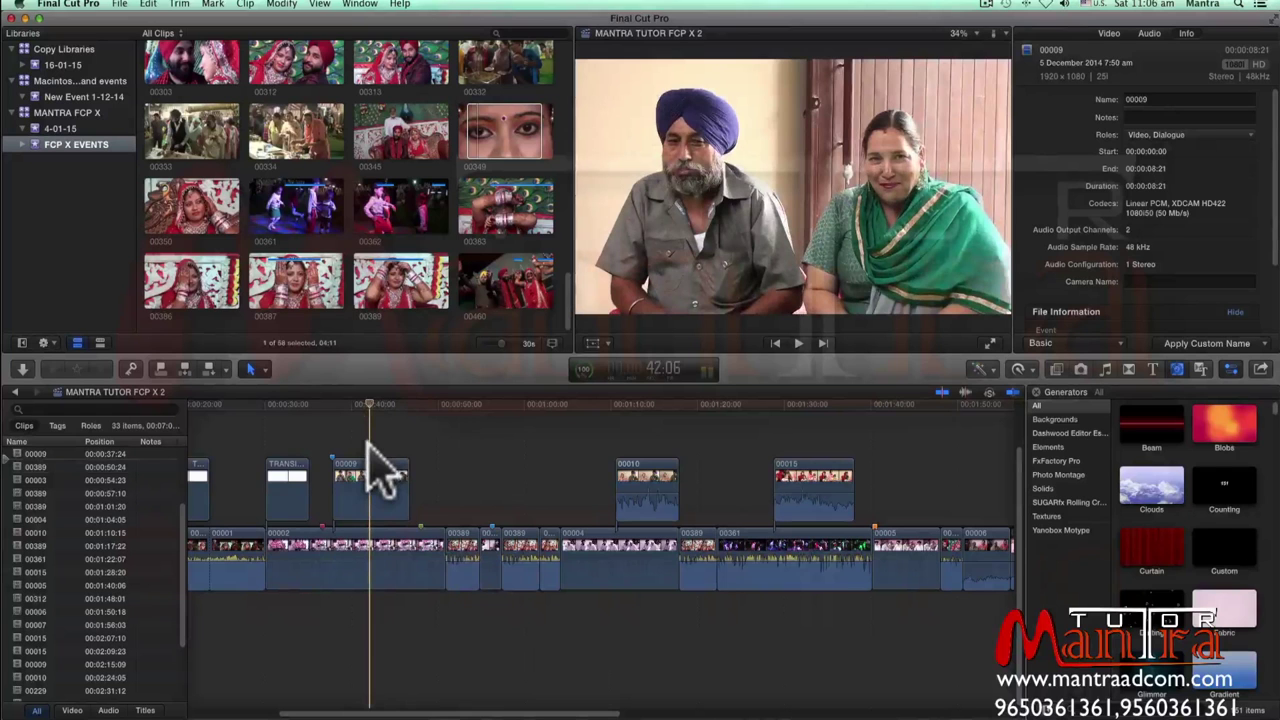
left_click(461, 425)
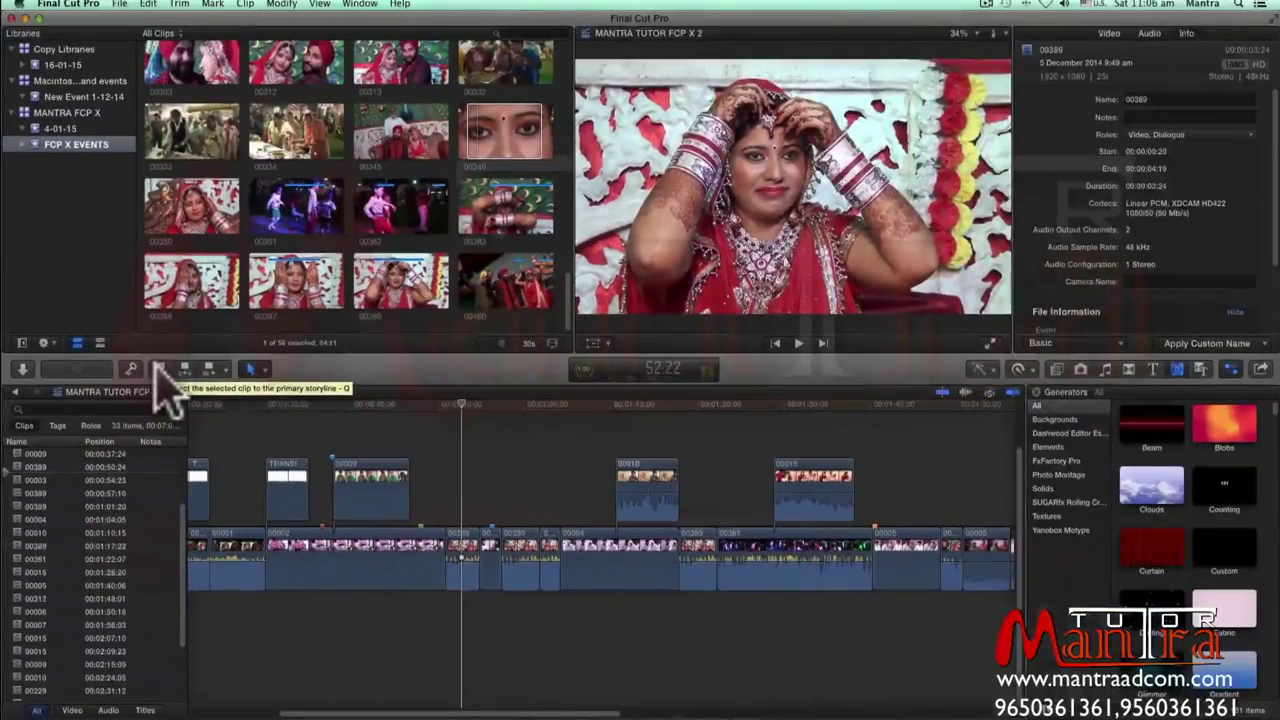
left_click(156, 366)
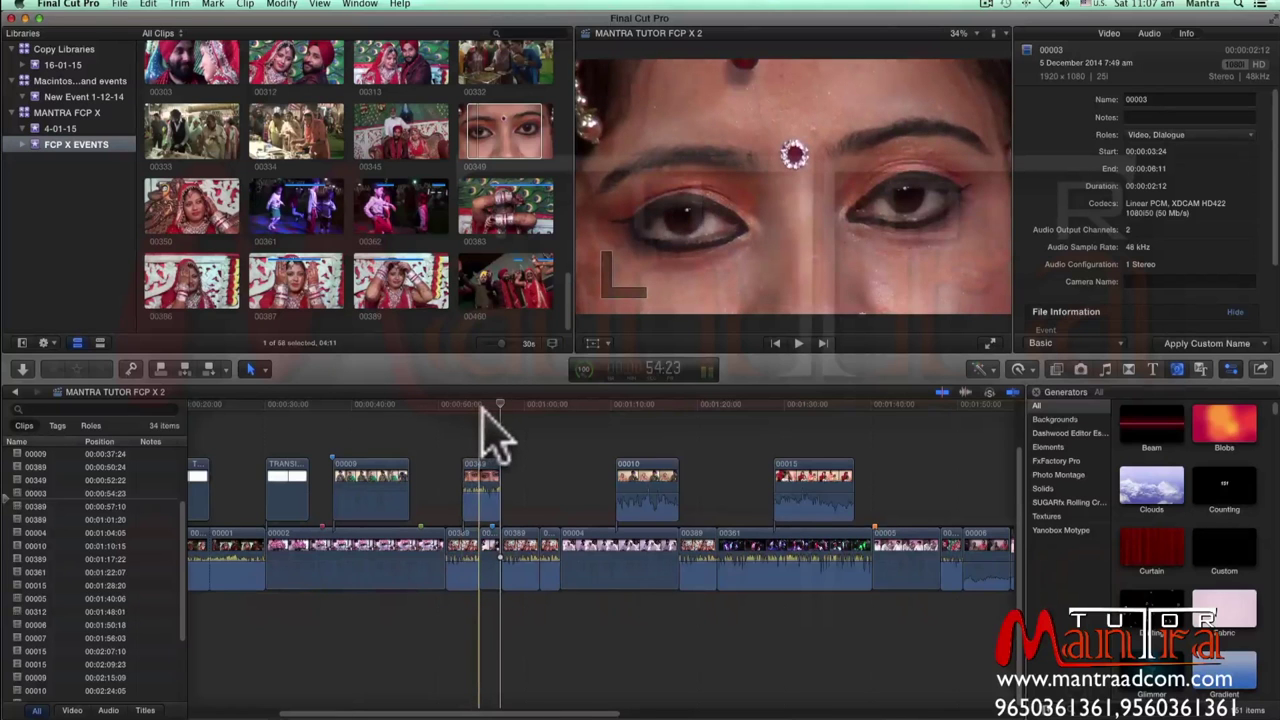
Zoom the timeline in around the playhead and select connected clip 00349
key("super+equal")
key("super+equal")
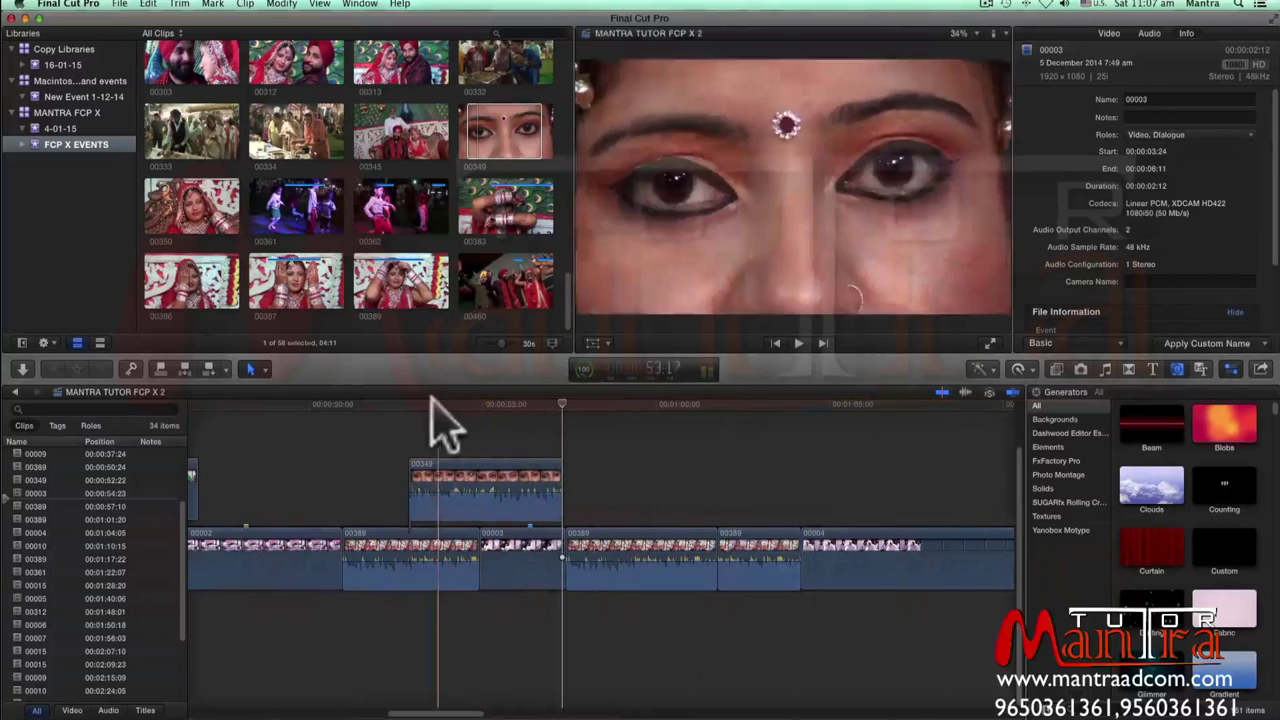
left_click(501, 404)
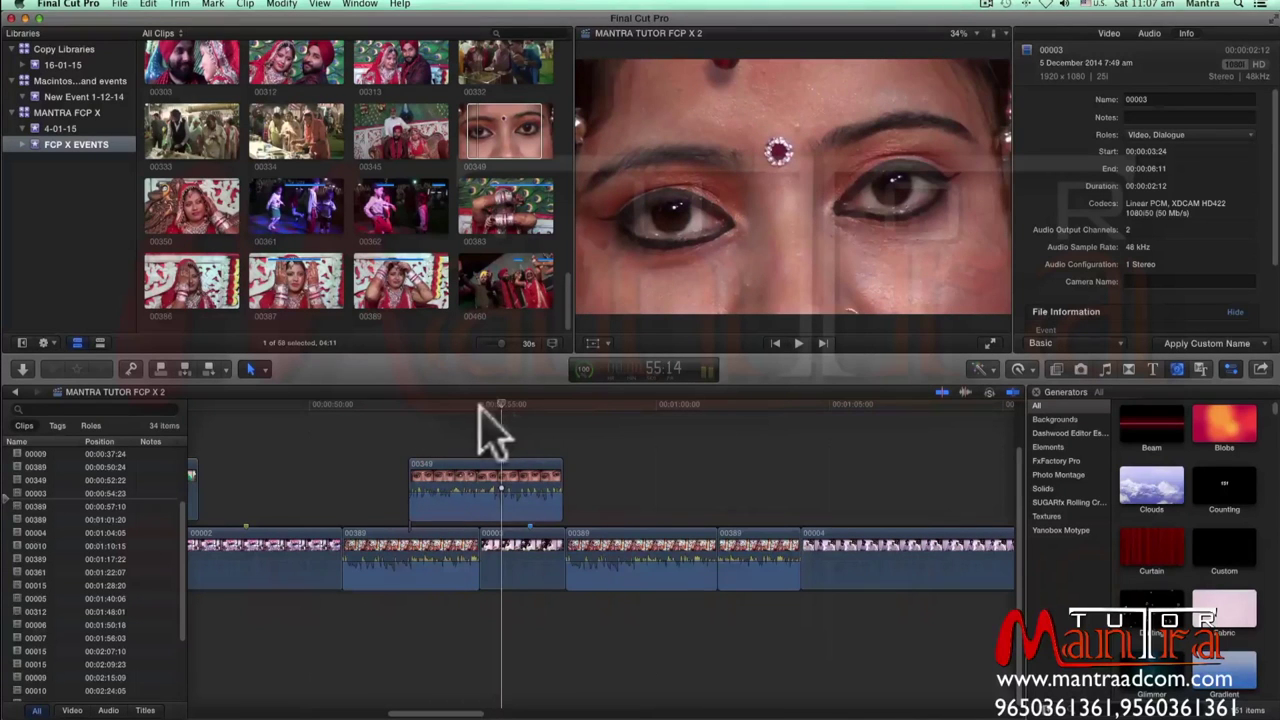
left_click(478, 404)
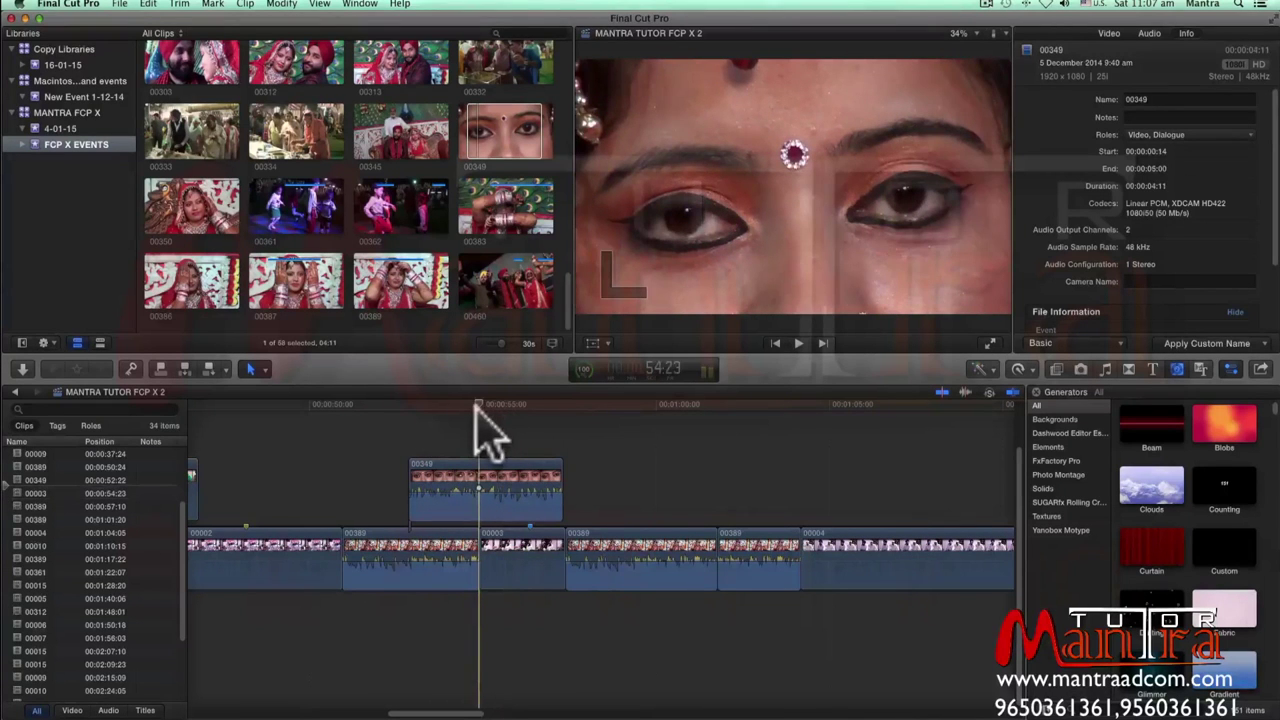
key("c")
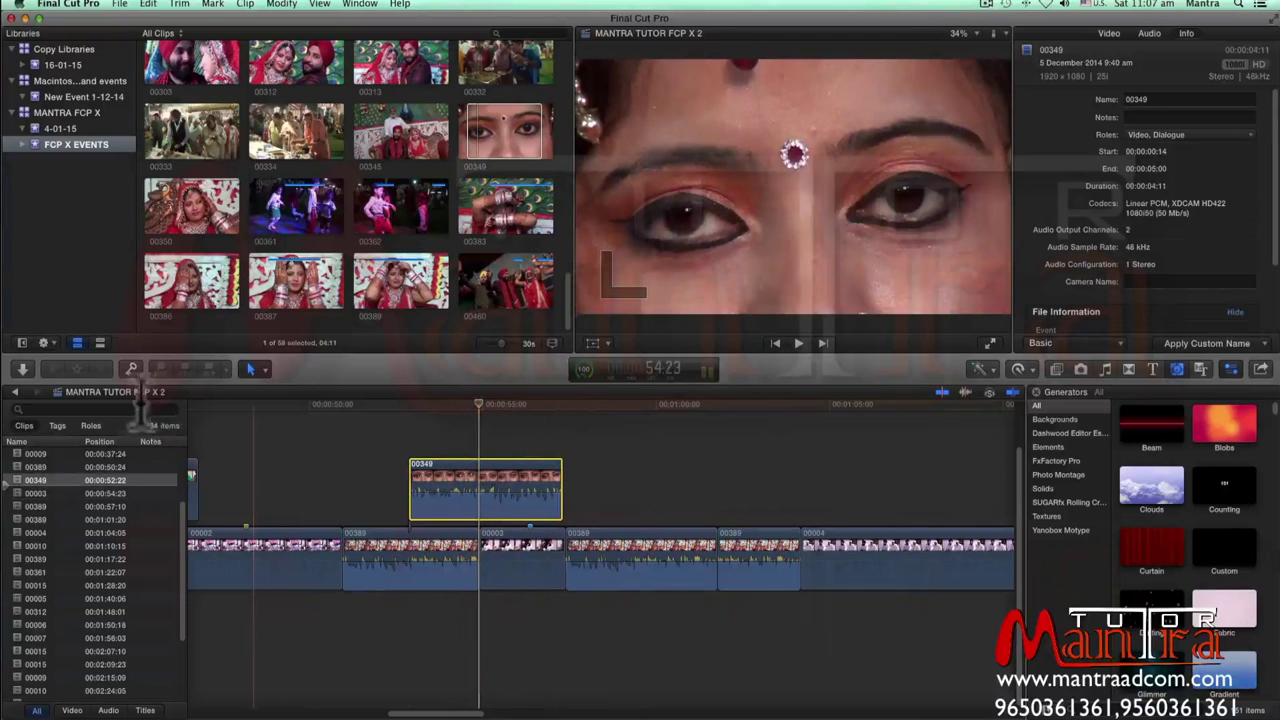
Connect browser clip 00345 via Edit > Connect to Primary Storyline, stacking it above 00349
left_click(408, 140)
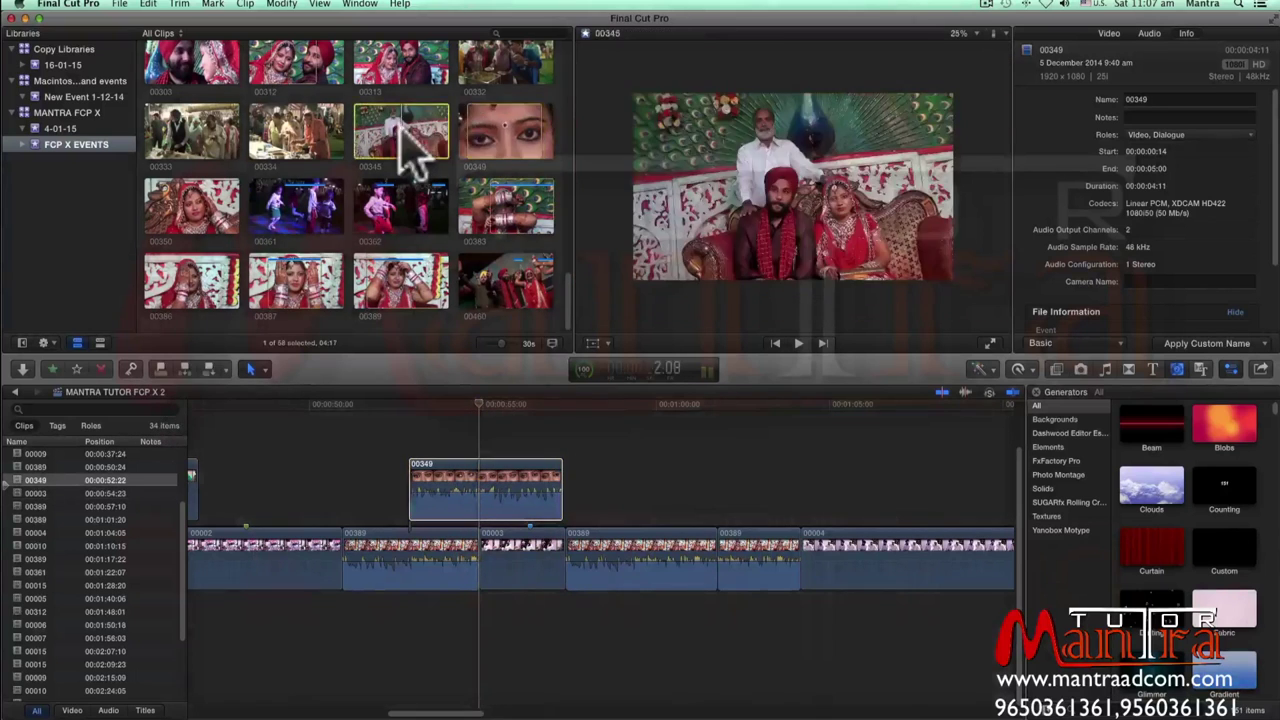
left_click(128, 5)
mouse_move(148, 4)
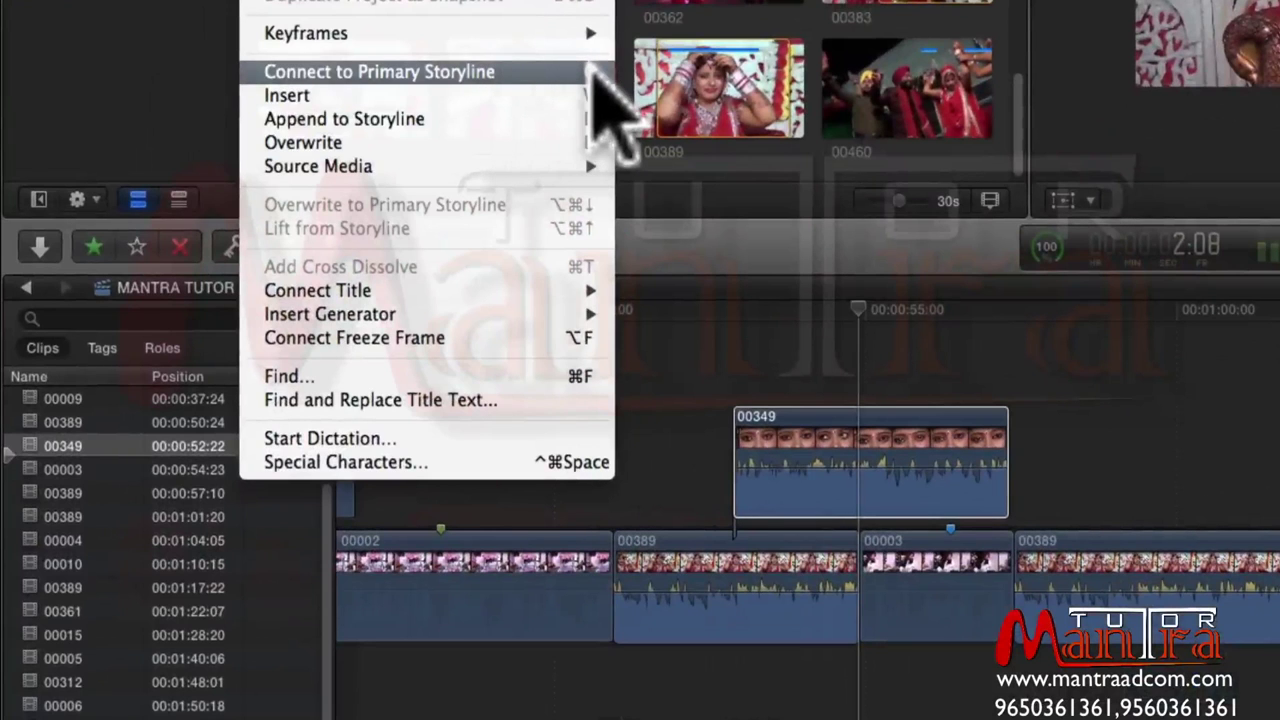
left_click(486, 70)
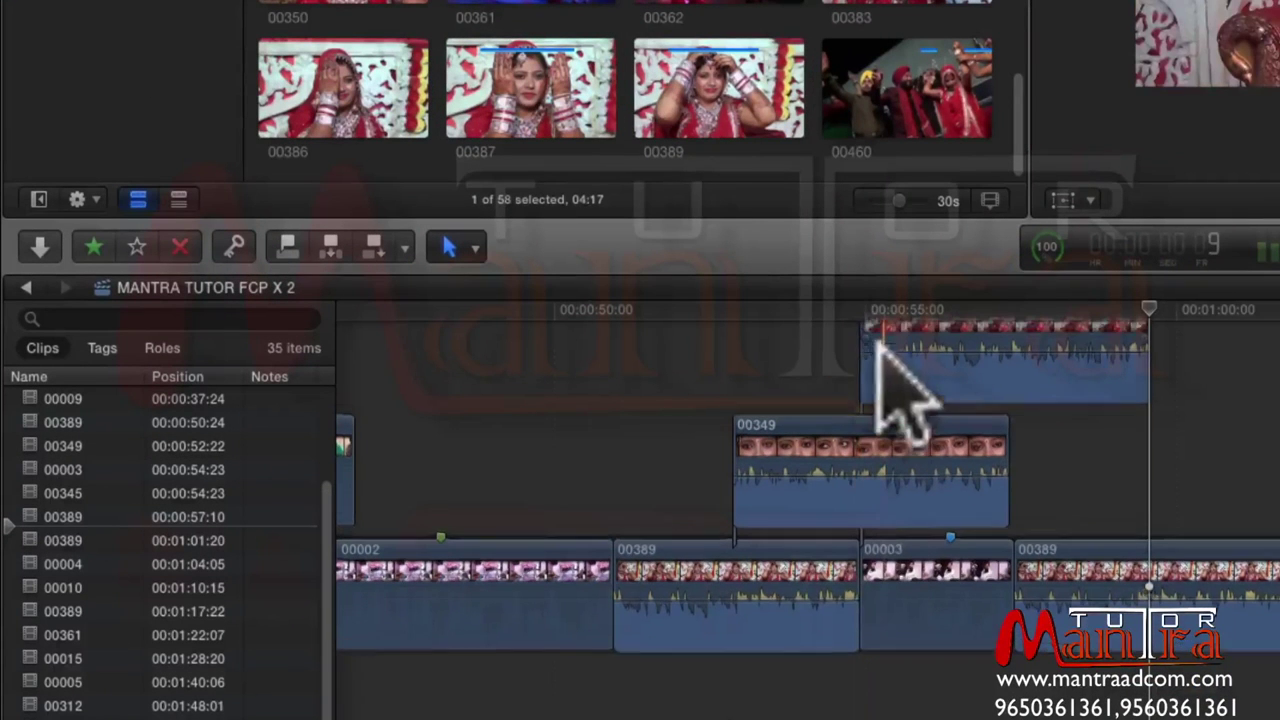
Move the playhead back along the timeline to 54:01
scroll(885, 380, "up", 5)
left_click(858, 305)
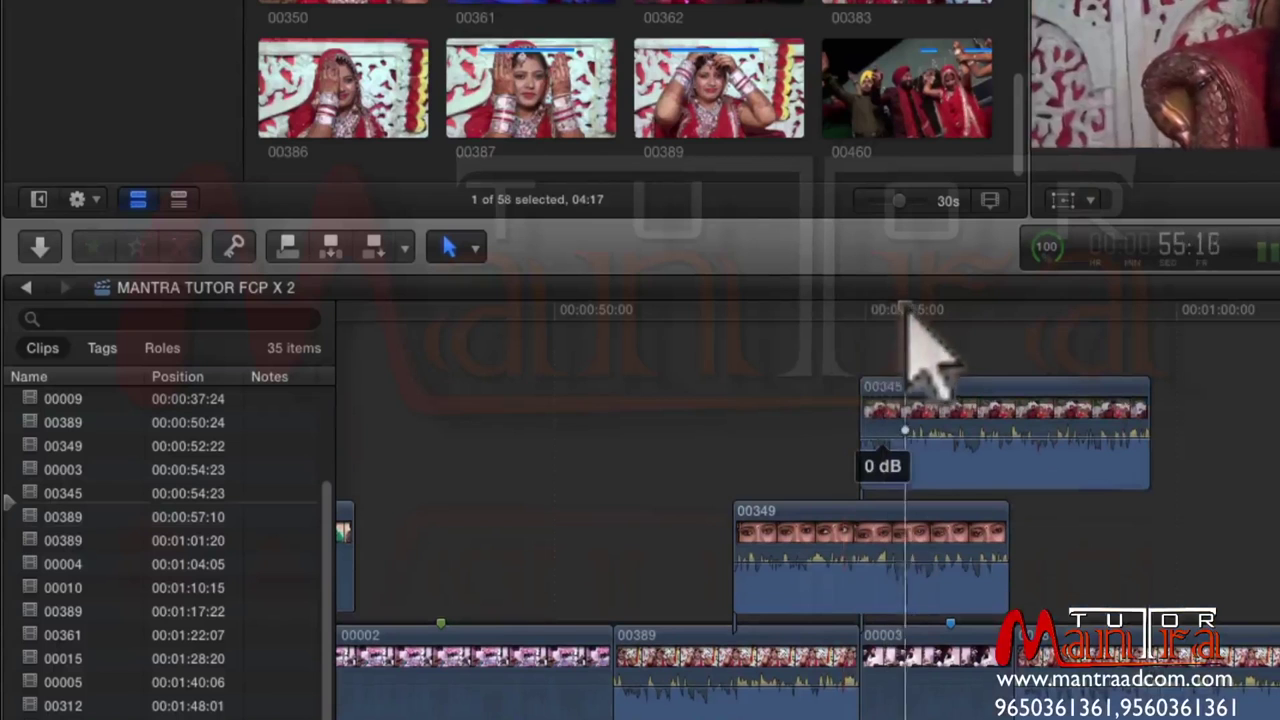
left_click(805, 346)
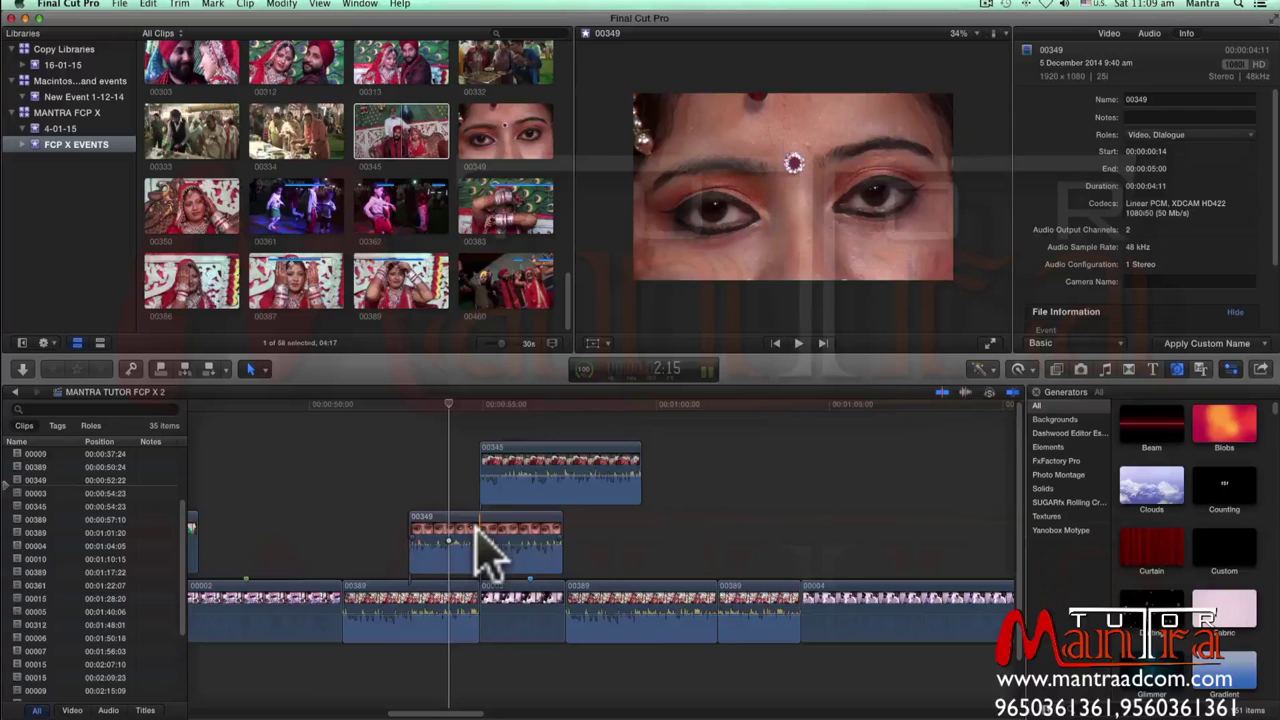
Add another piece of clip 00389 to the primary storyline at 00:00:52:08, making 36 items
left_click(445, 595)
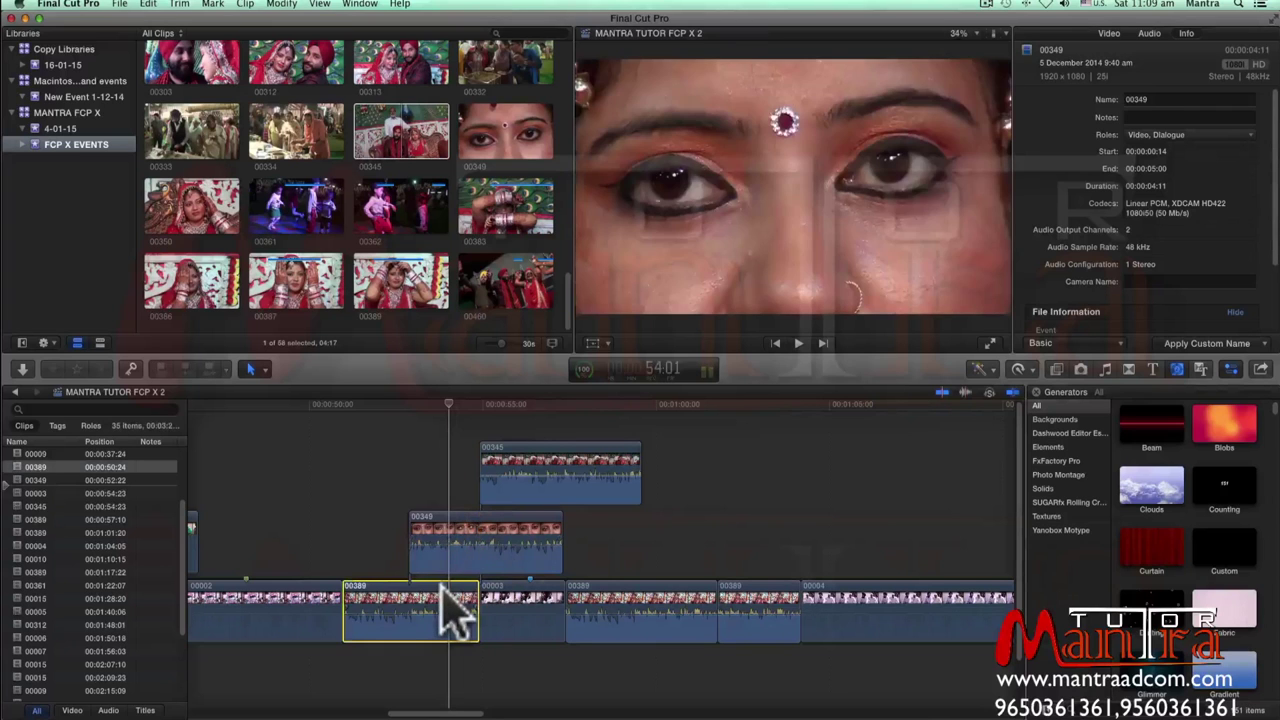
left_click_drag(455, 610, 451, 606)
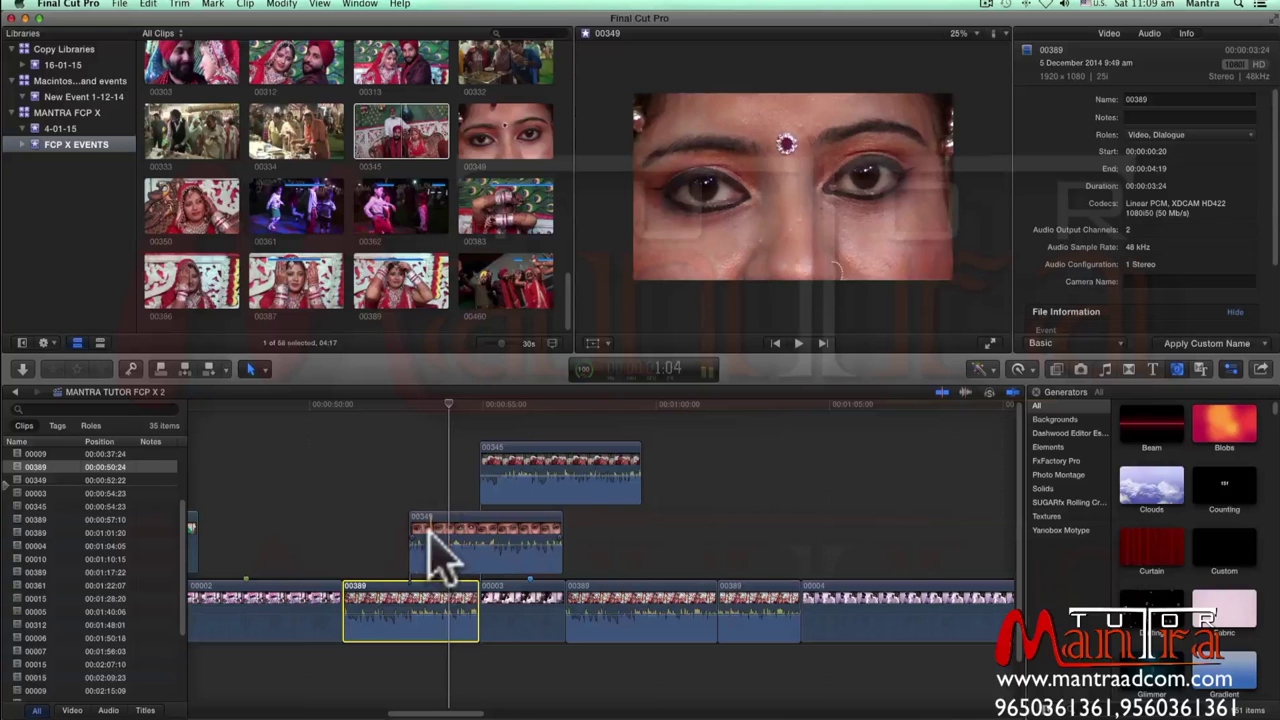
left_click(405, 280)
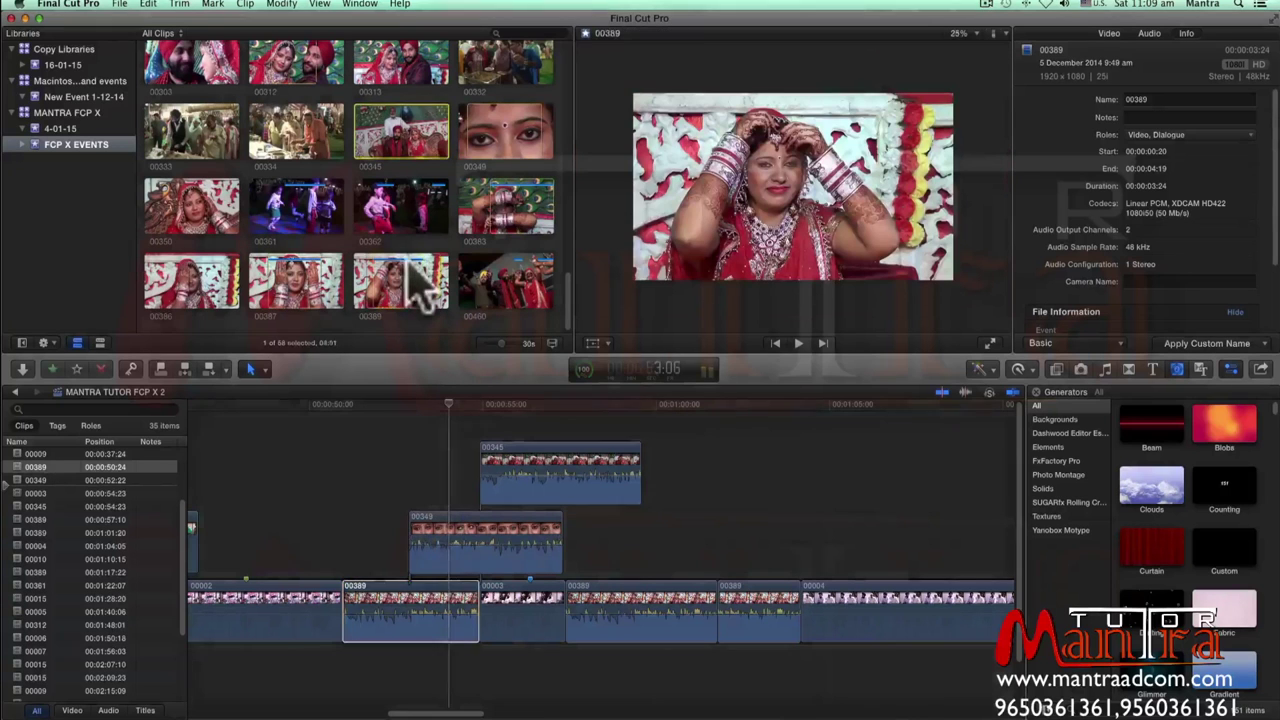
left_click(389, 406)
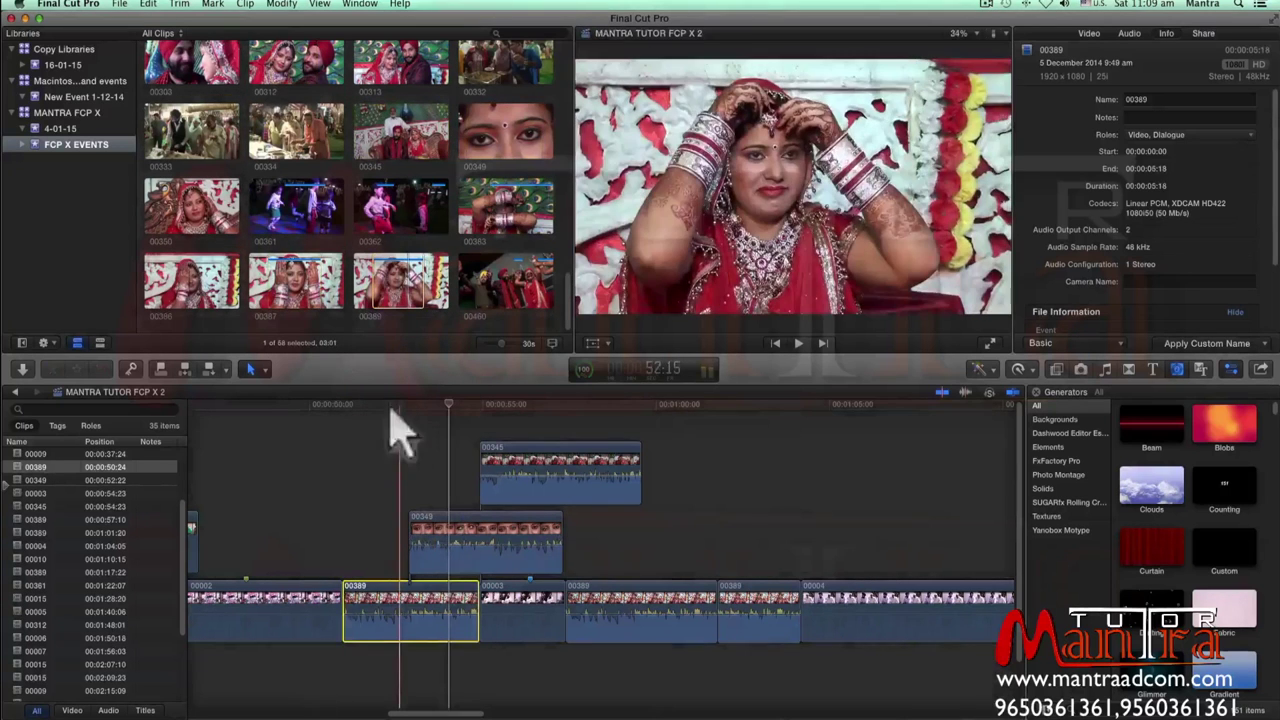
key("super+b")
left_click(494, 490)
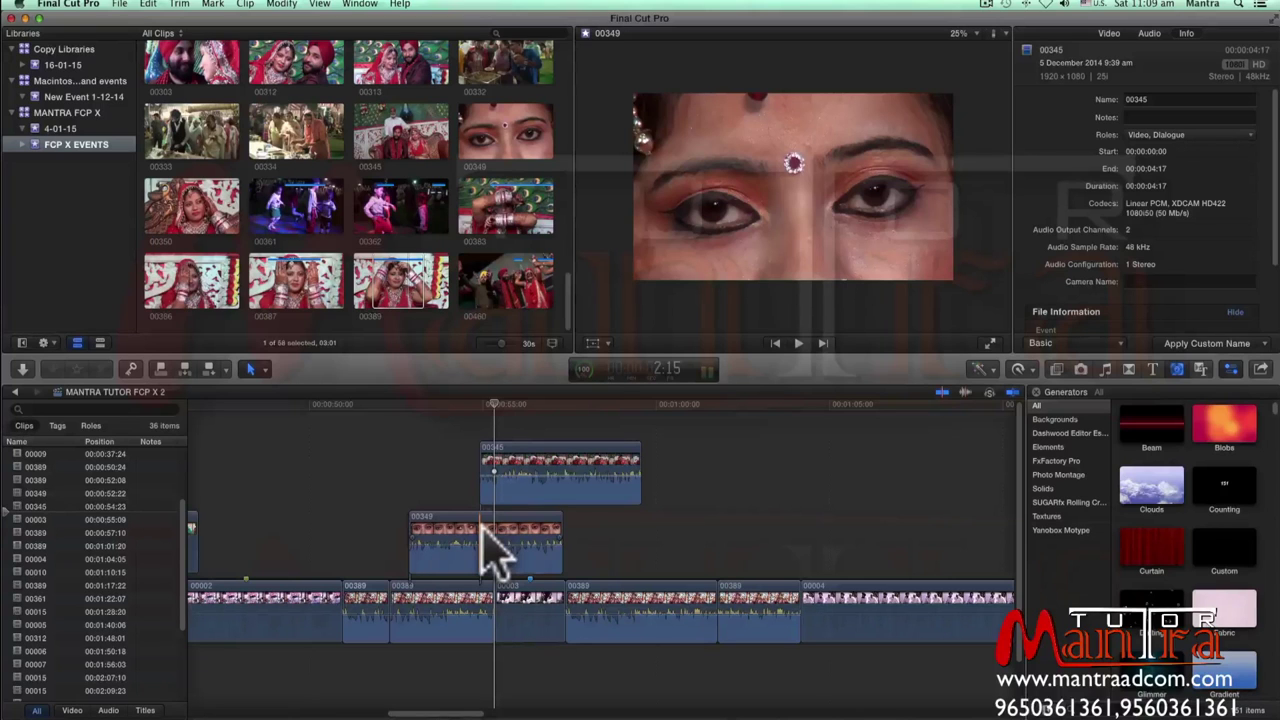
Drag connected clip 00345 down beside clip 00349 so it starts at 00:00:57:19
left_click_drag(549, 486, 485, 485)
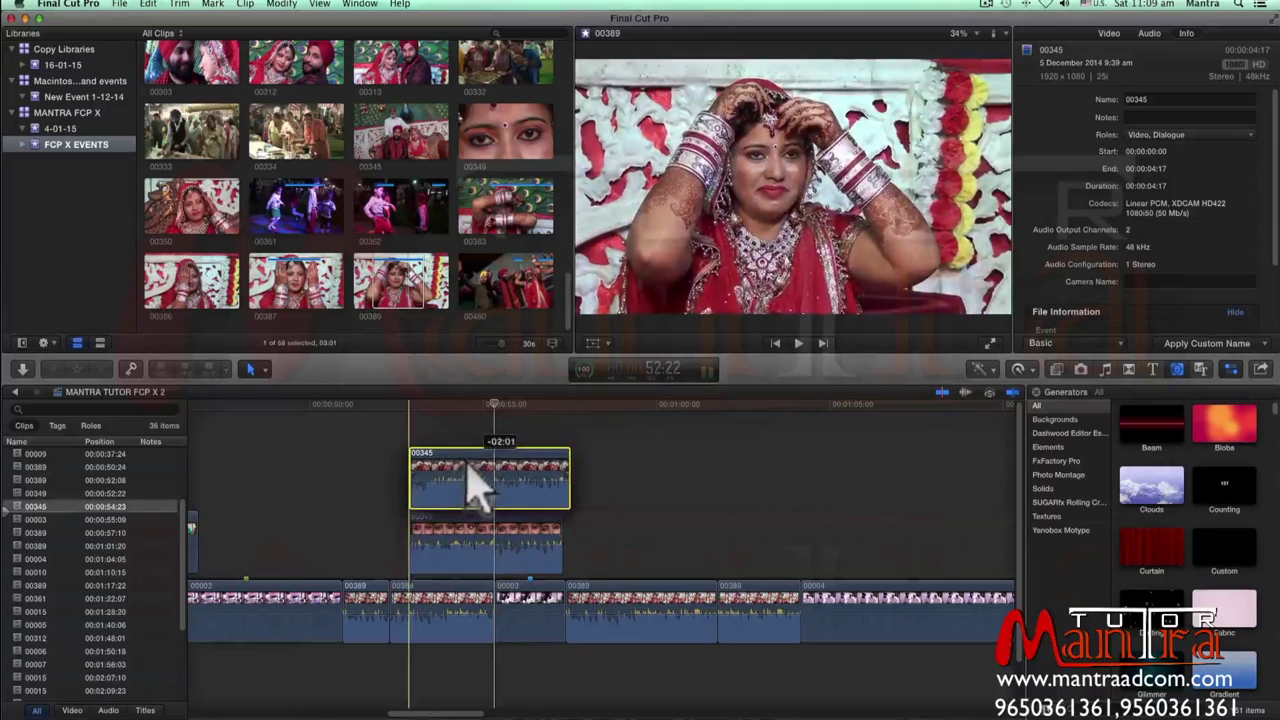
mouse_move(485, 485)
left_mouse_down()
mouse_move(625, 490)
mouse_move(645, 515)
mouse_move(825, 555)
mouse_move(660, 545)
left_mouse_up()
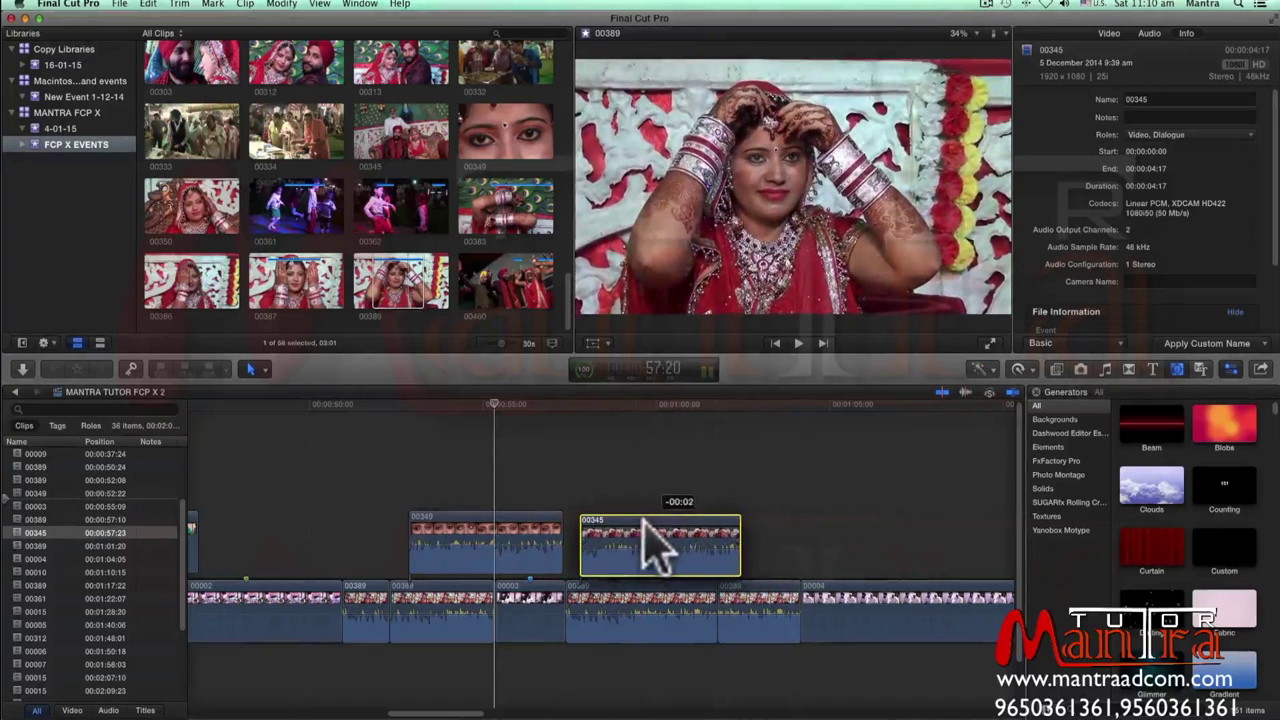
left_click_drag(653, 518, 645, 520)
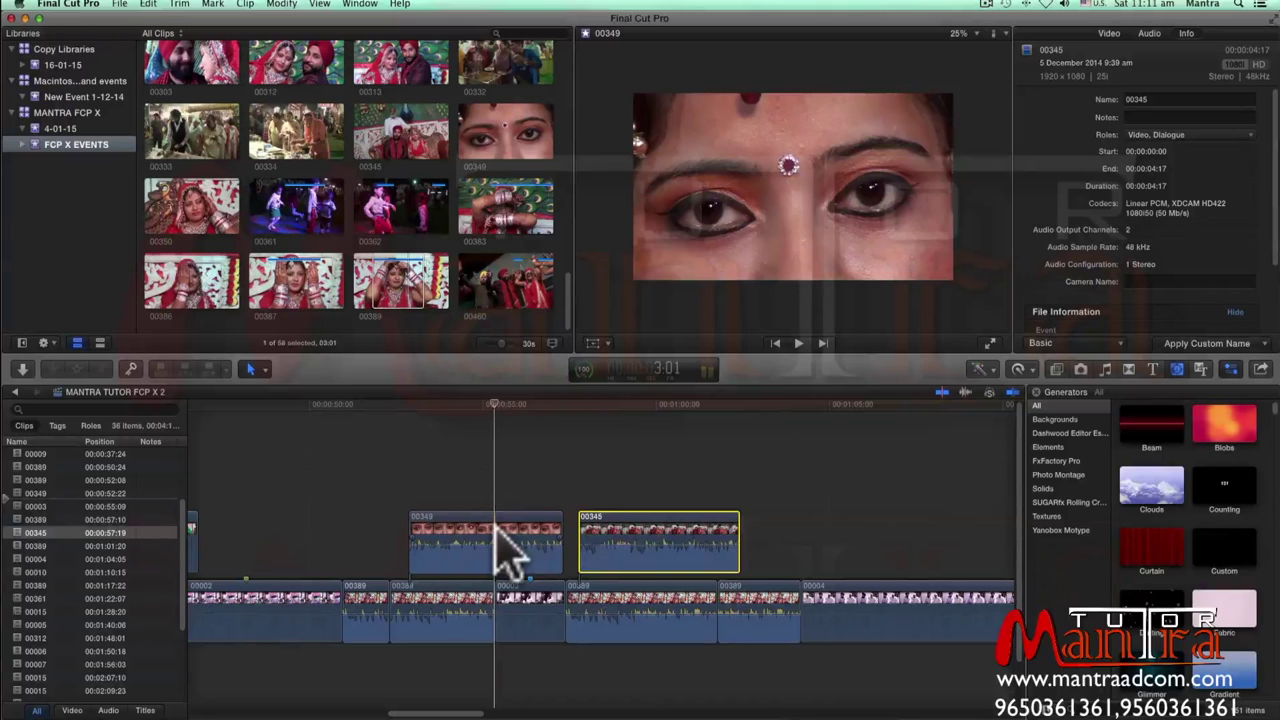
Connect a clip 00389 segment at 00:00:57:10, stacked above clip 00345, for 37 items
left_click(568, 552)
key("s")
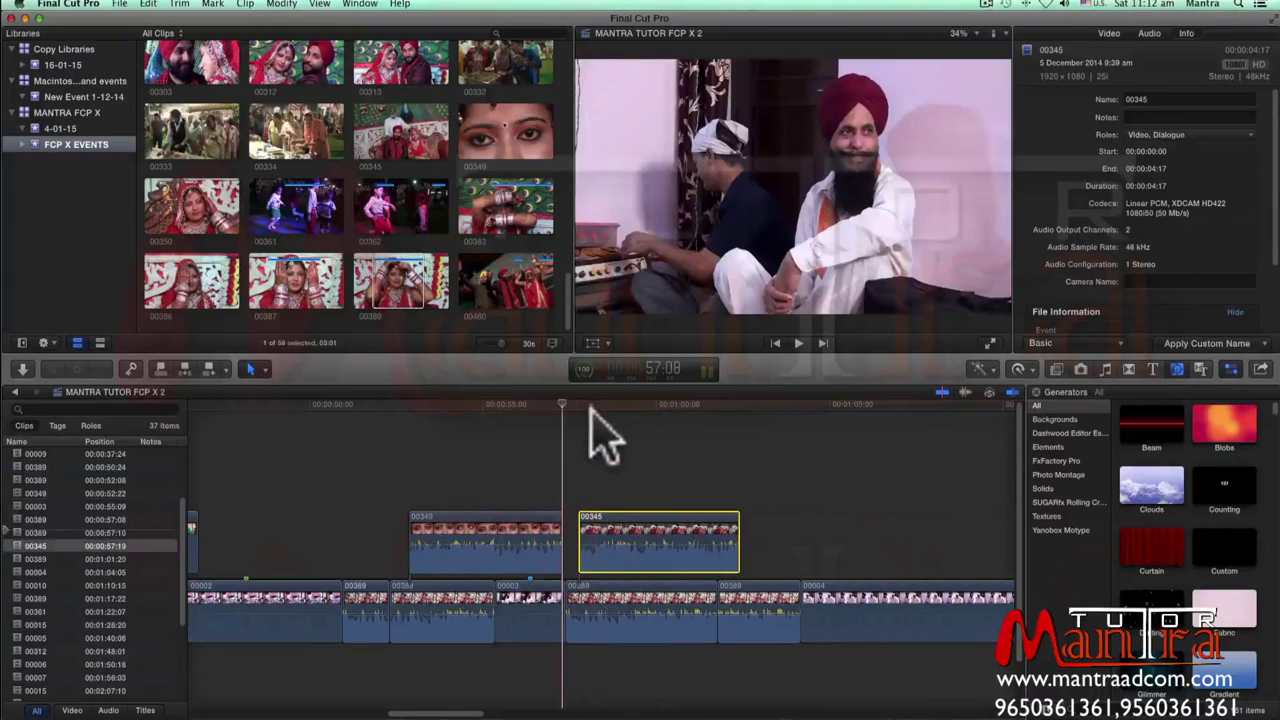
left_click(568, 520)
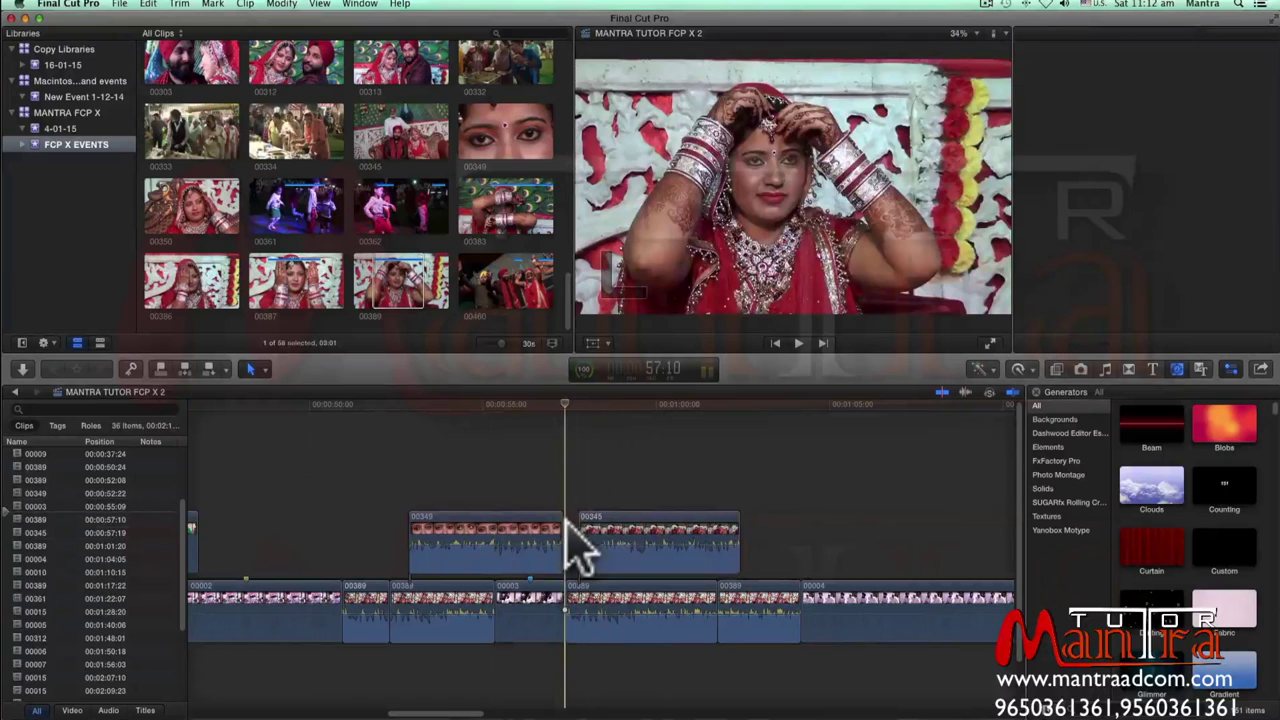
key("super+4")
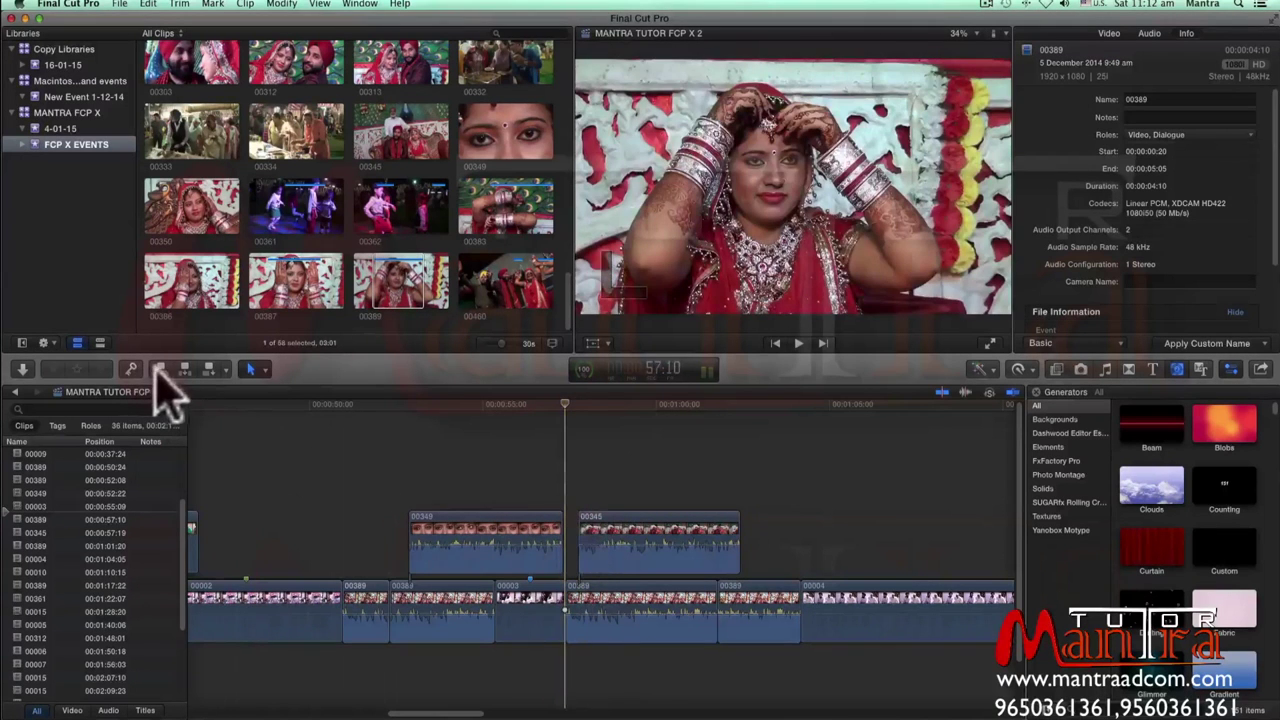
left_click(157, 369)
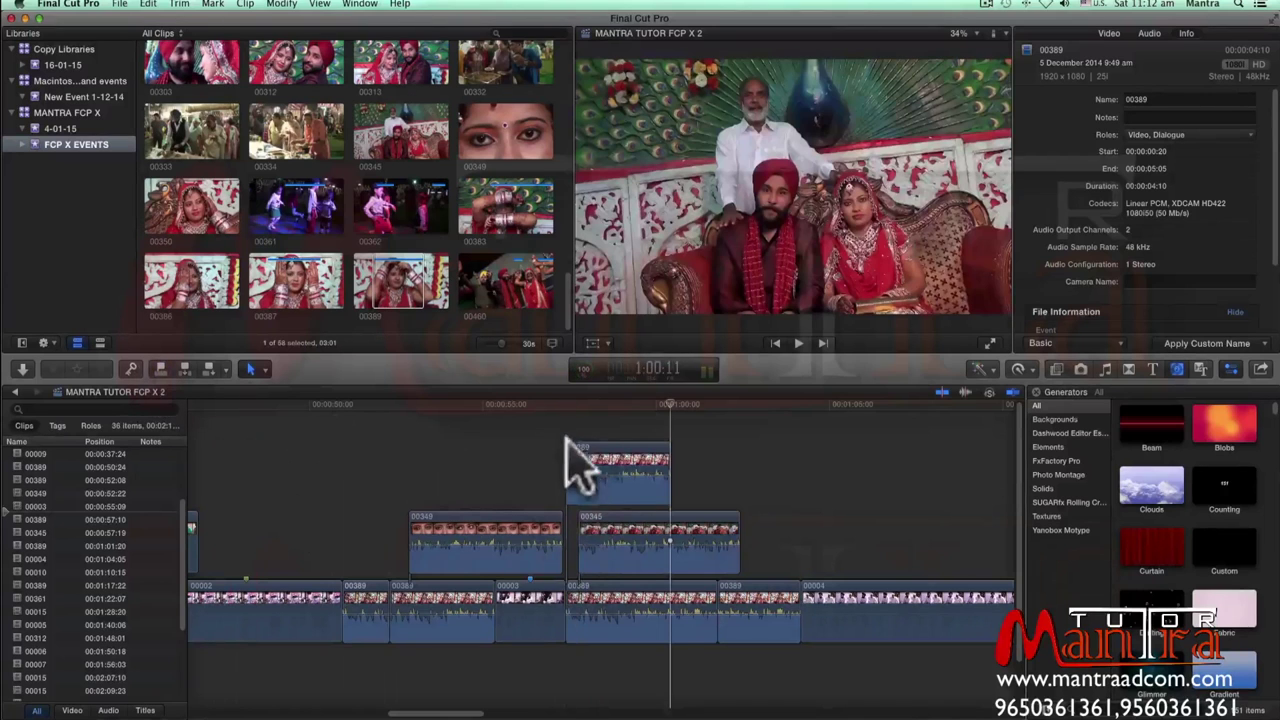
left_click(565, 403)
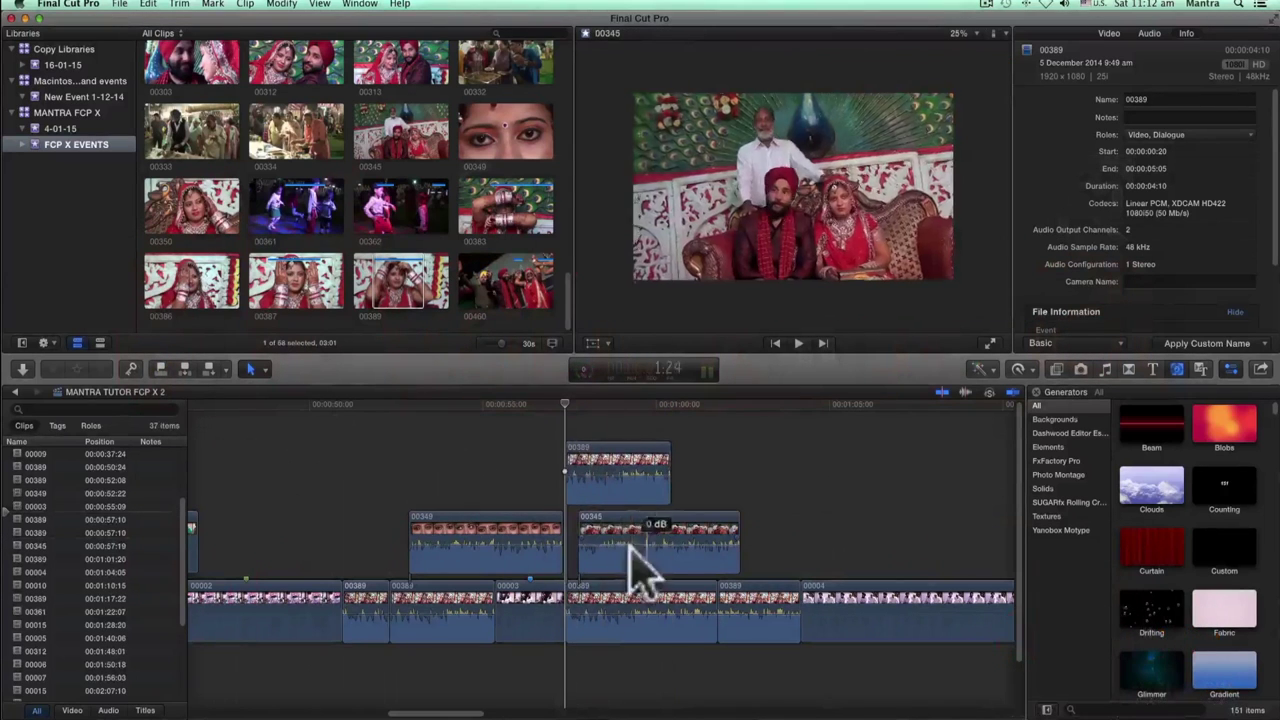